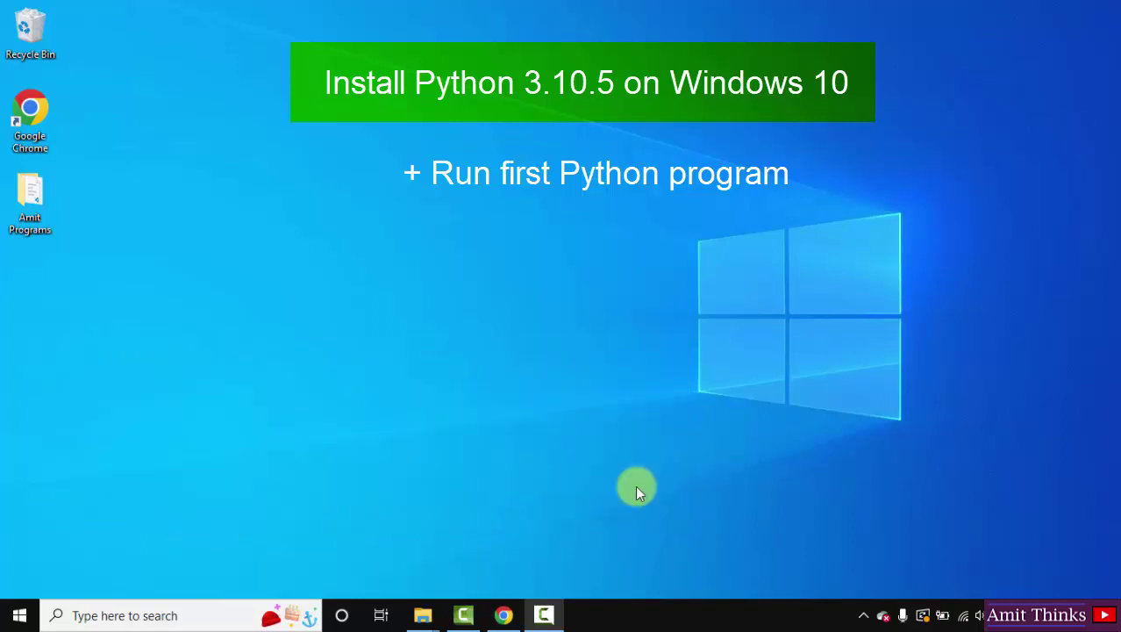
Launch Google Chrome from the taskbar to get a blank New Tab page
{"action": "left_click", "coordinate": [504, 613]}
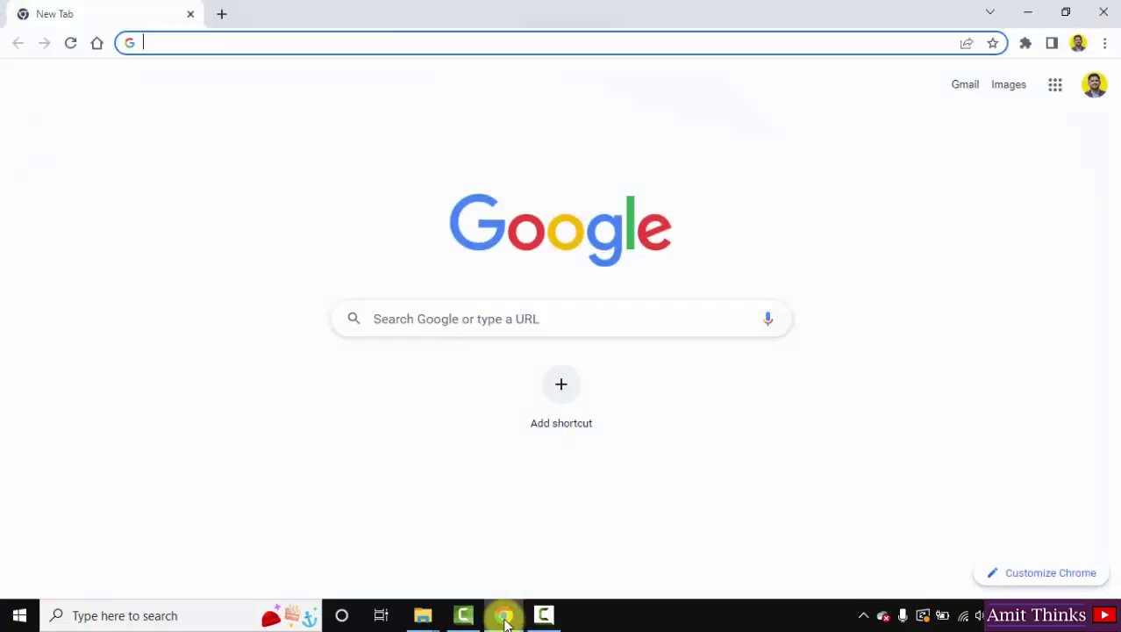
Google 'python' and open the 'Welcome to Python.org' result
{"action": "left_click", "coordinate": [433, 321]}
{"action": "type", "text": "python"}
{"action": "key", "text": "Return"}
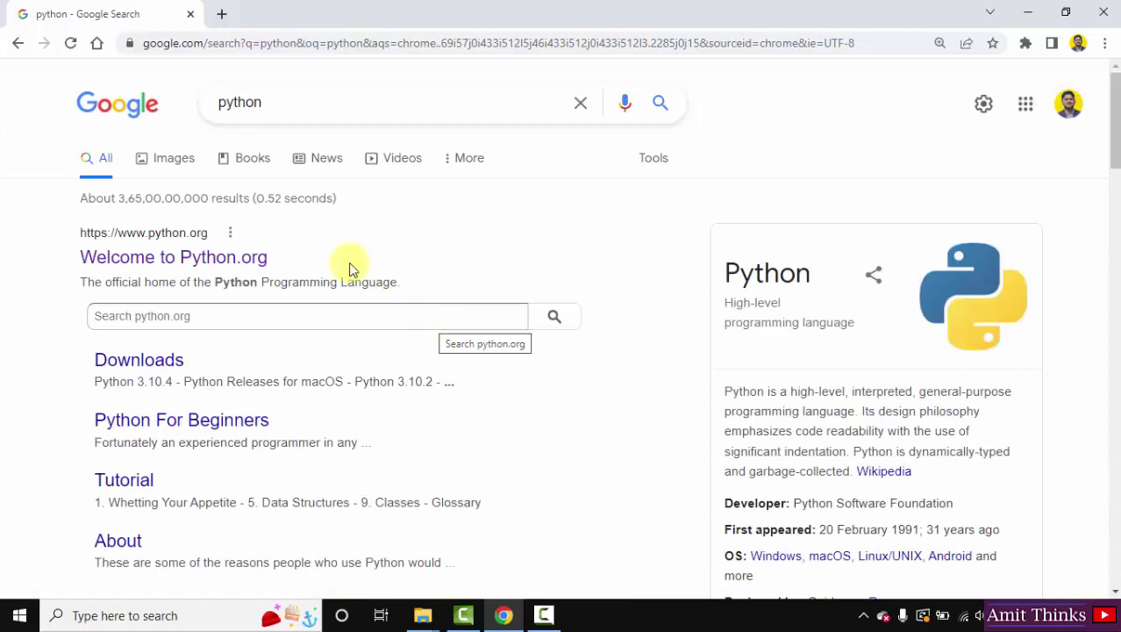
{"action": "left_click", "coordinate": [235, 263]}
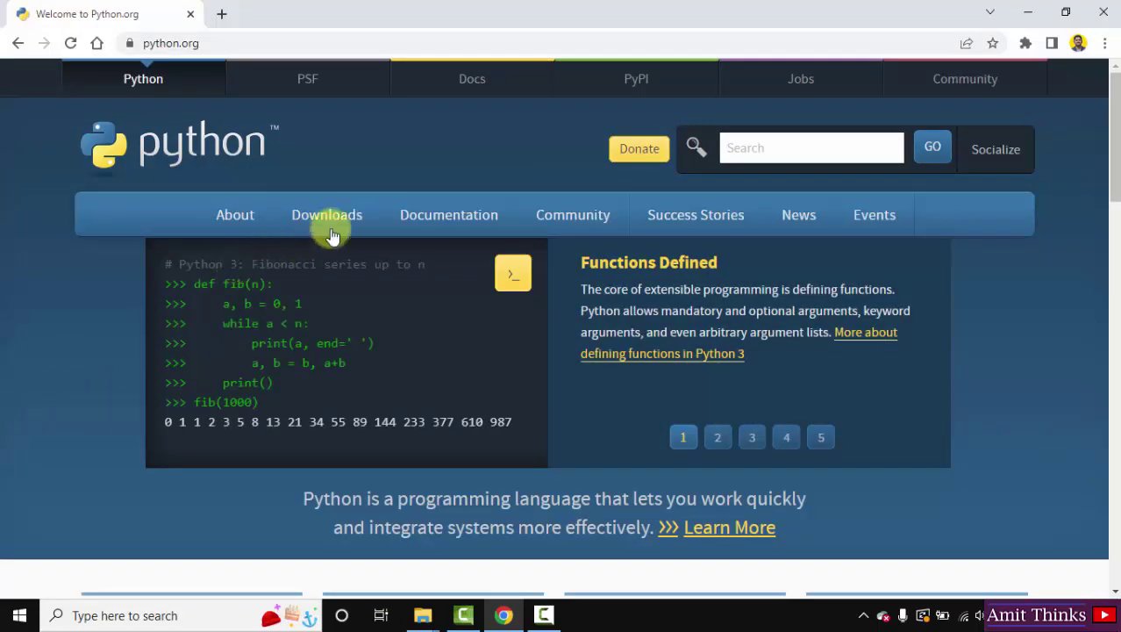
Download the Python 3.10.5 Windows installer from the Downloads menu, run it, and minimize Chrome
{"action": "mouse_move", "coordinate": [340, 229]}
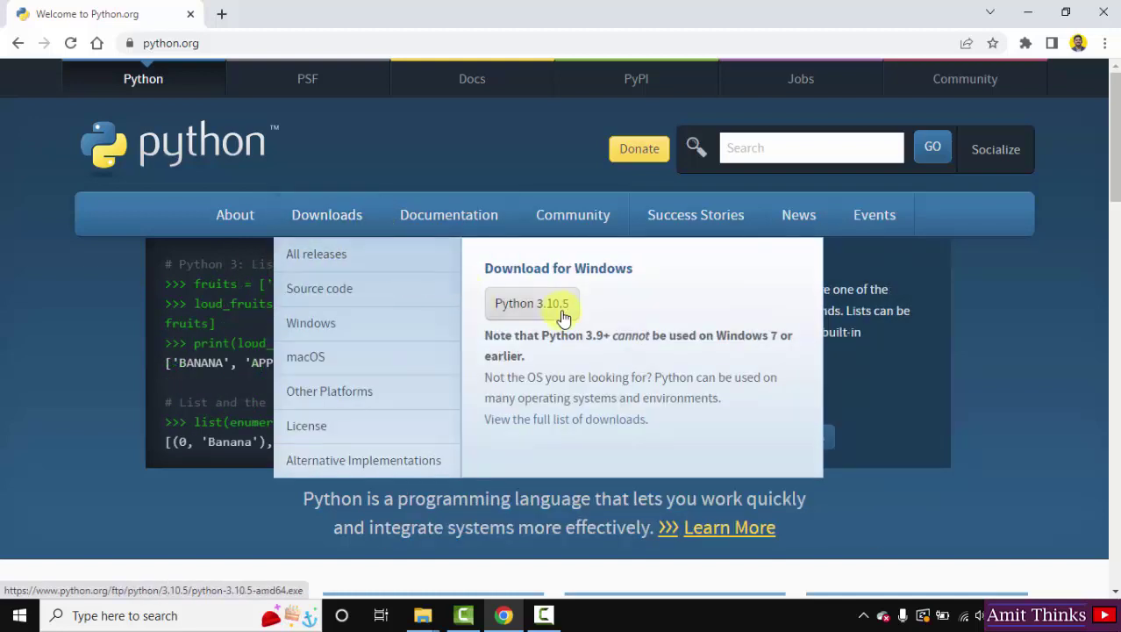
{"action": "left_click", "coordinate": [575, 317]}
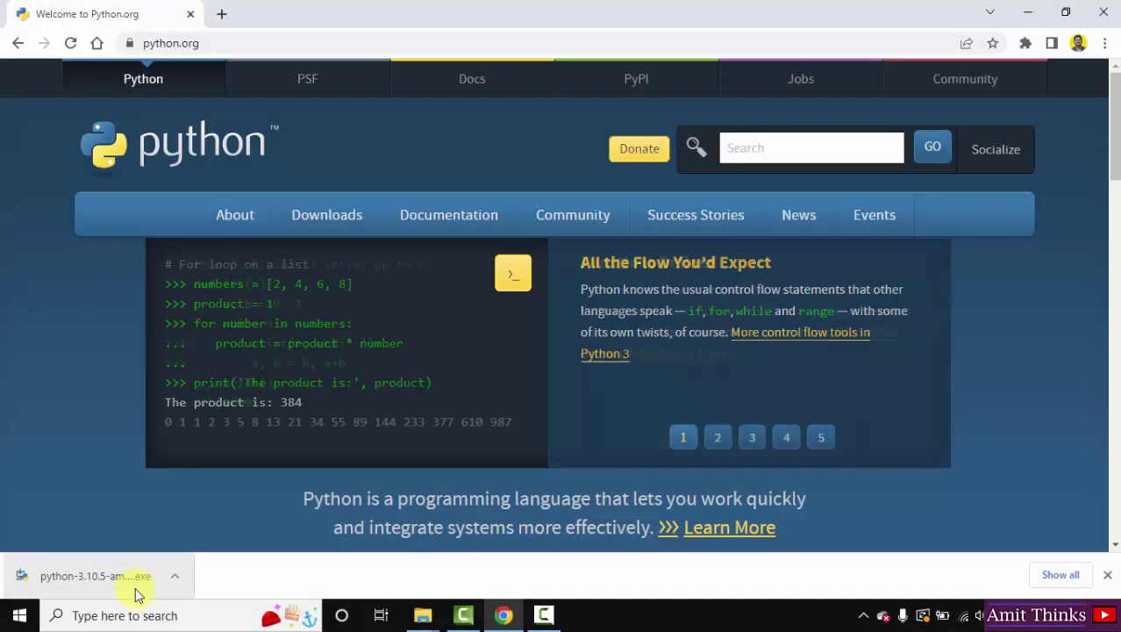
{"action": "left_click", "coordinate": [141, 588]}
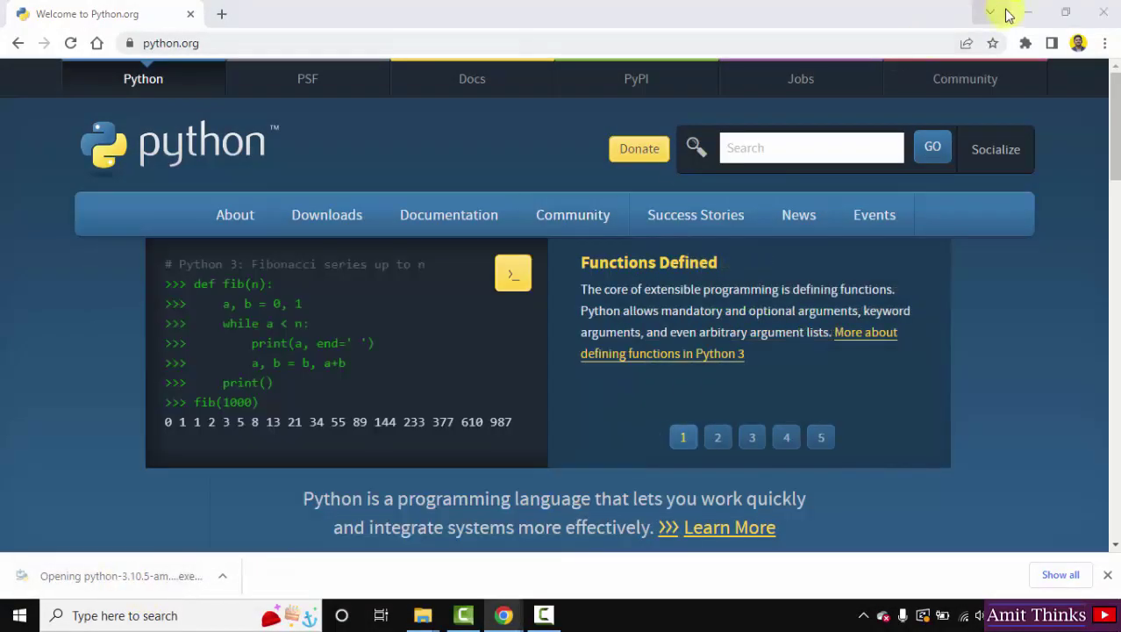
{"action": "left_click", "coordinate": [1029, 13]}
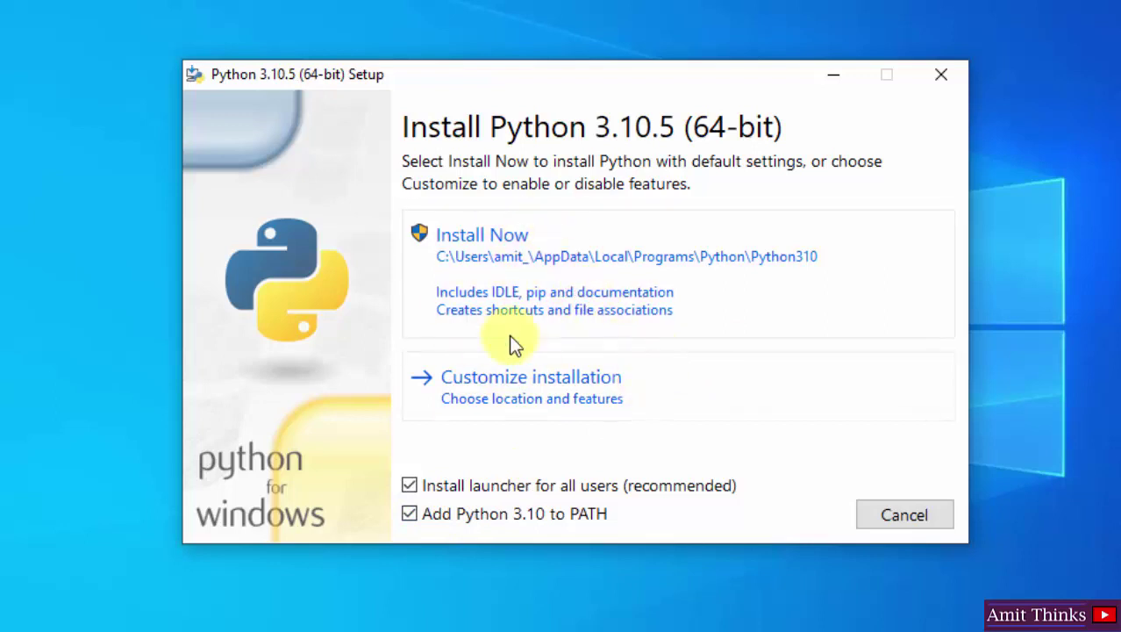
Choose 'Customize installation' to reach the Optional Features page
{"action": "left_click", "coordinate": [640, 400]}
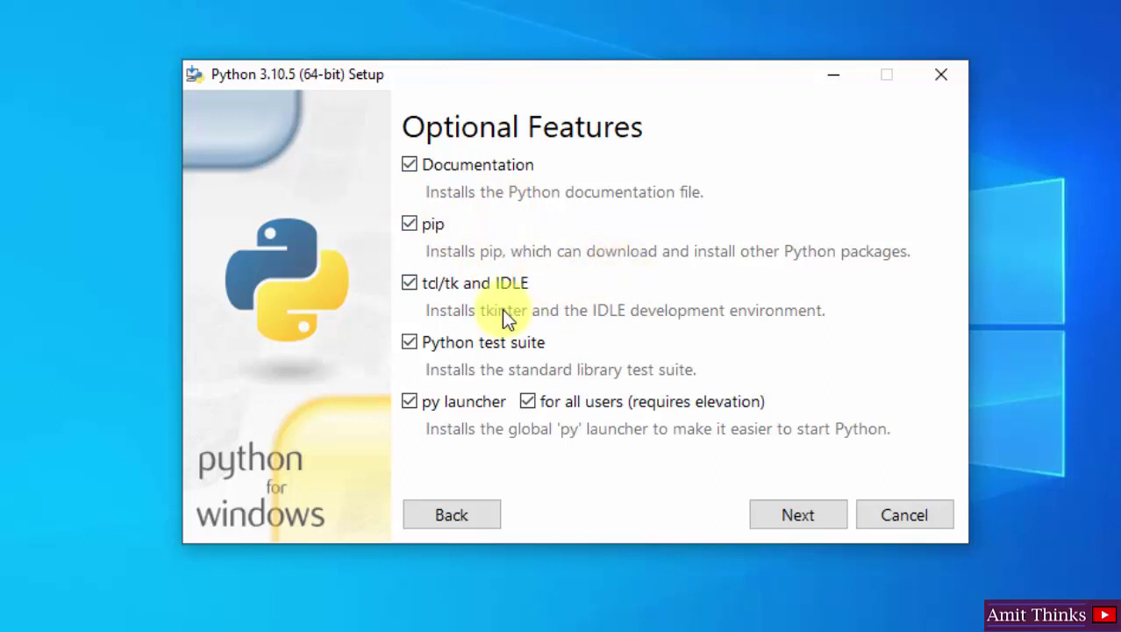
Install Python for all users into C:\Program Files\Python310
{"action": "left_click", "coordinate": [828, 527]}
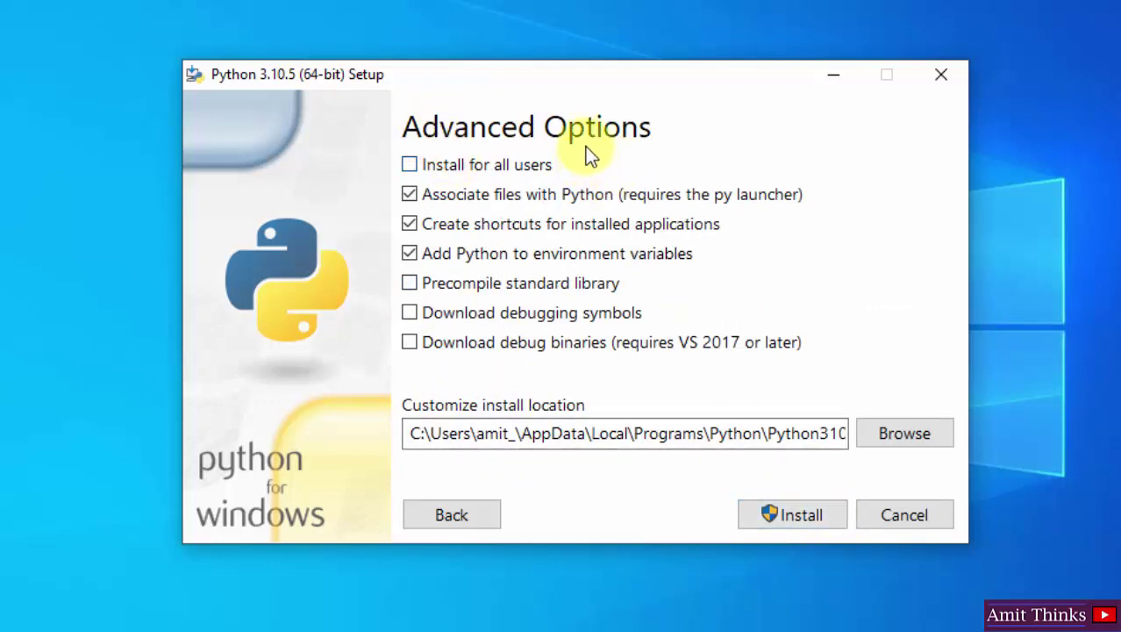
{"action": "left_click", "coordinate": [410, 166]}
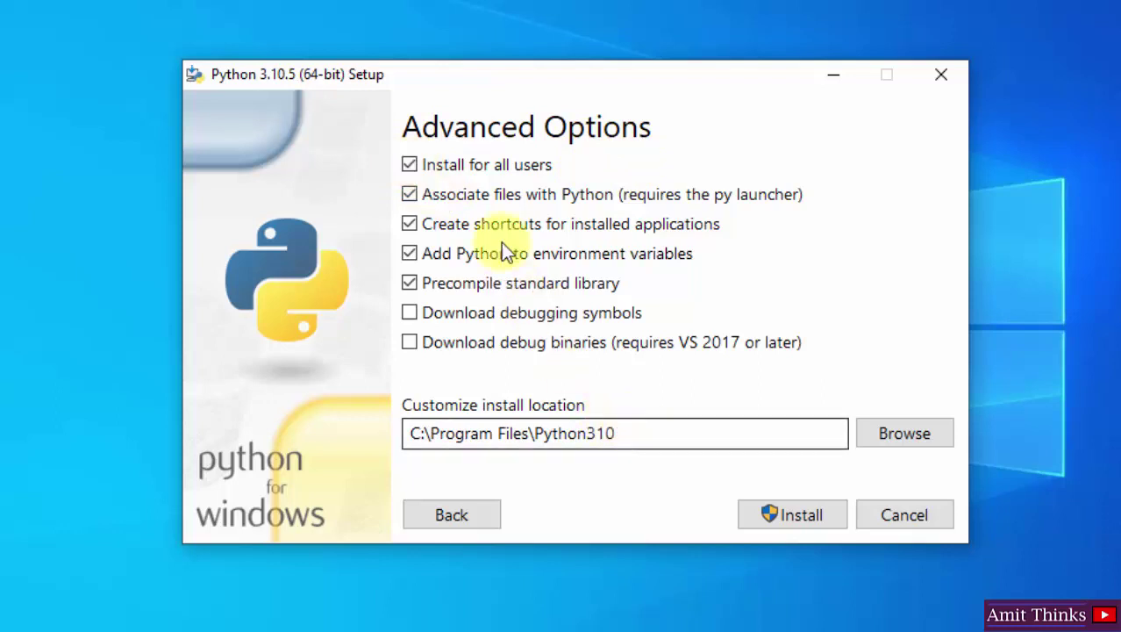
{"action": "left_click", "coordinate": [660, 426]}
{"action": "double_click", "coordinate": [660, 426]}
{"action": "left_click", "coordinate": [660, 425]}
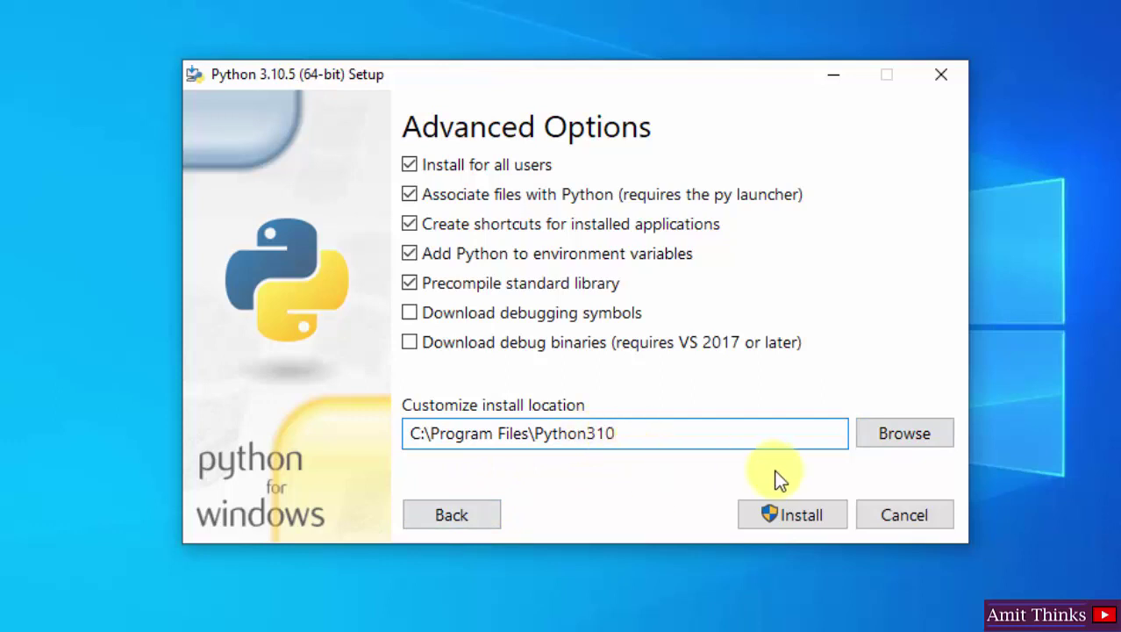
{"action": "left_click", "coordinate": [790, 516]}
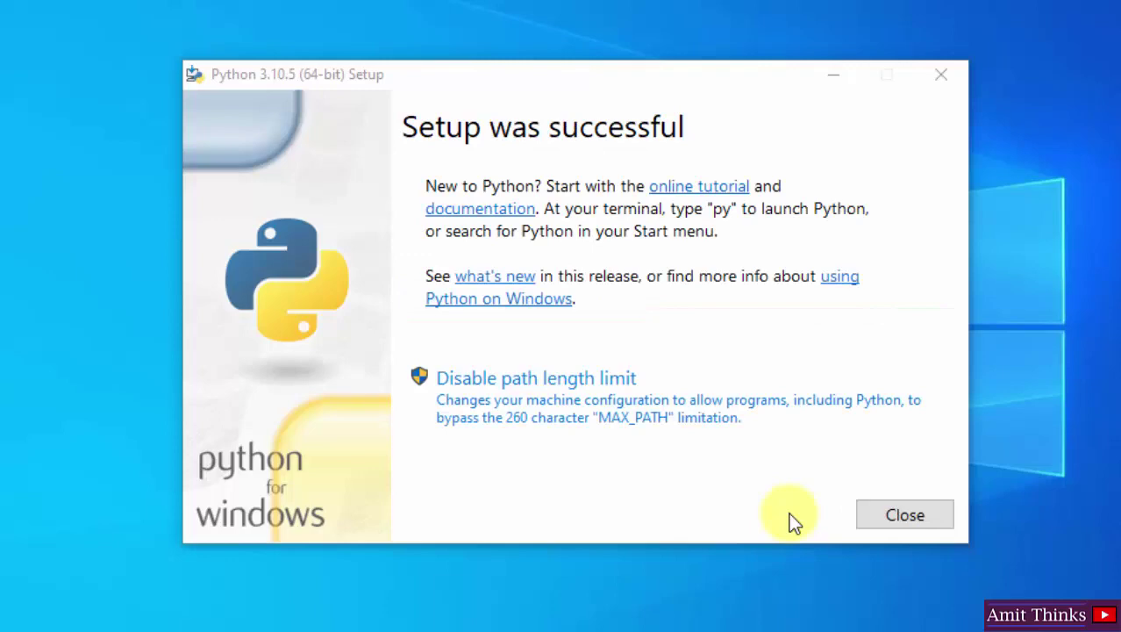
Close the installer once it reports 'Setup was successful'
{"action": "left_click", "coordinate": [879, 517]}
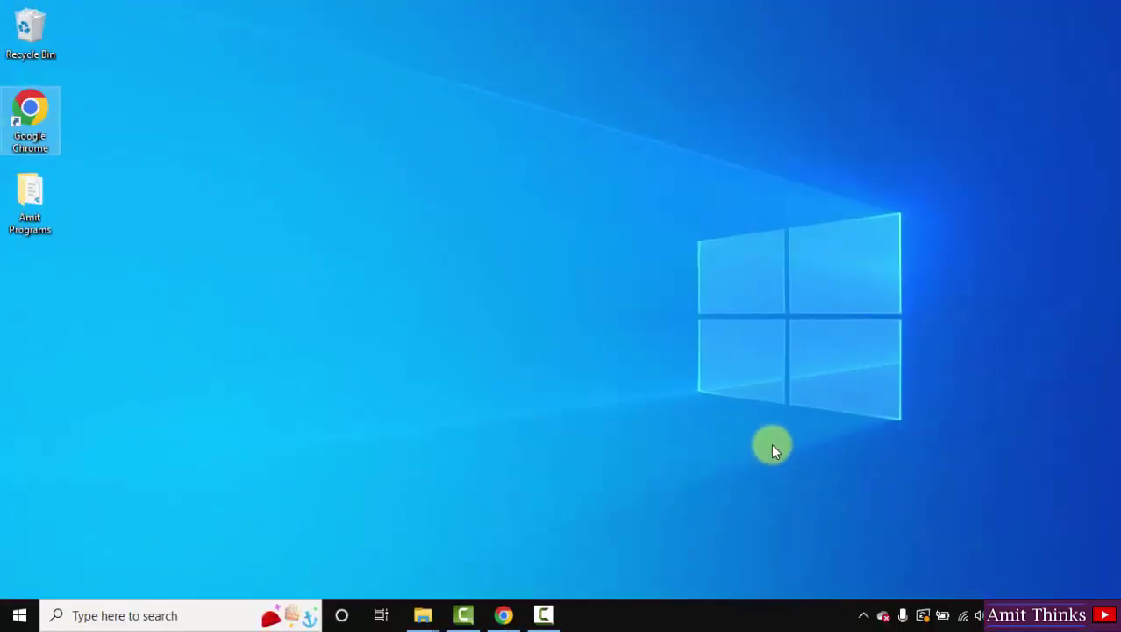
Open Command Prompt by searching 'cmd' in Start
{"action": "key", "text": "super"}
{"action": "type", "text": "cmd"}
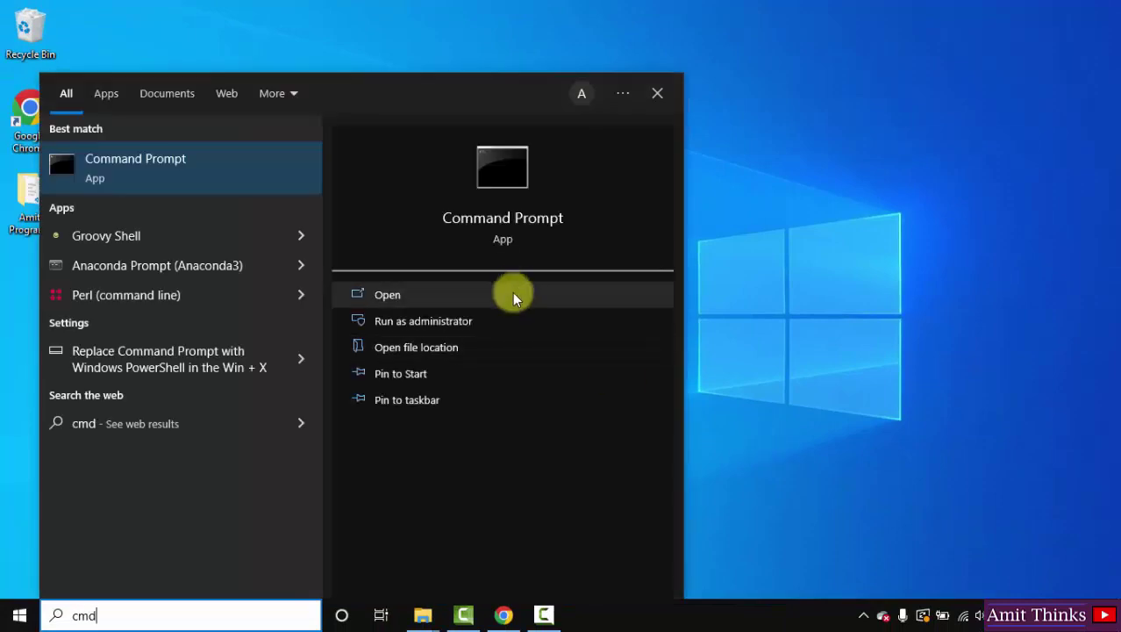
{"action": "left_click", "coordinate": [514, 297]}
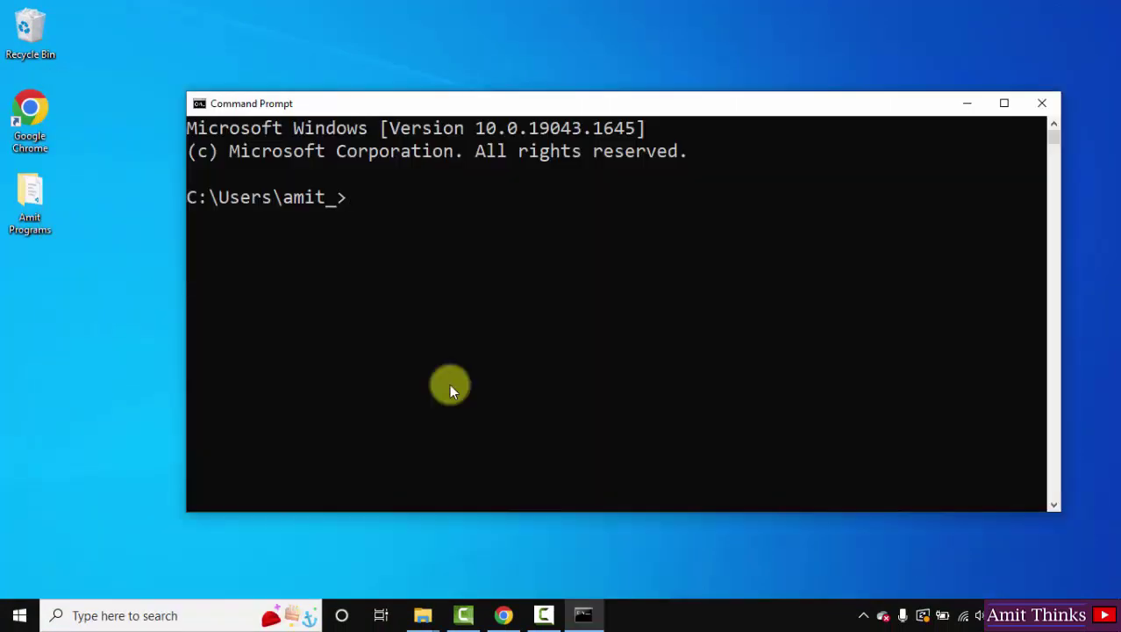
Check python --version (3.10.5) and pip --version (22.0.4), then start the interpreter with py
{"action": "type", "text": "pytho"}
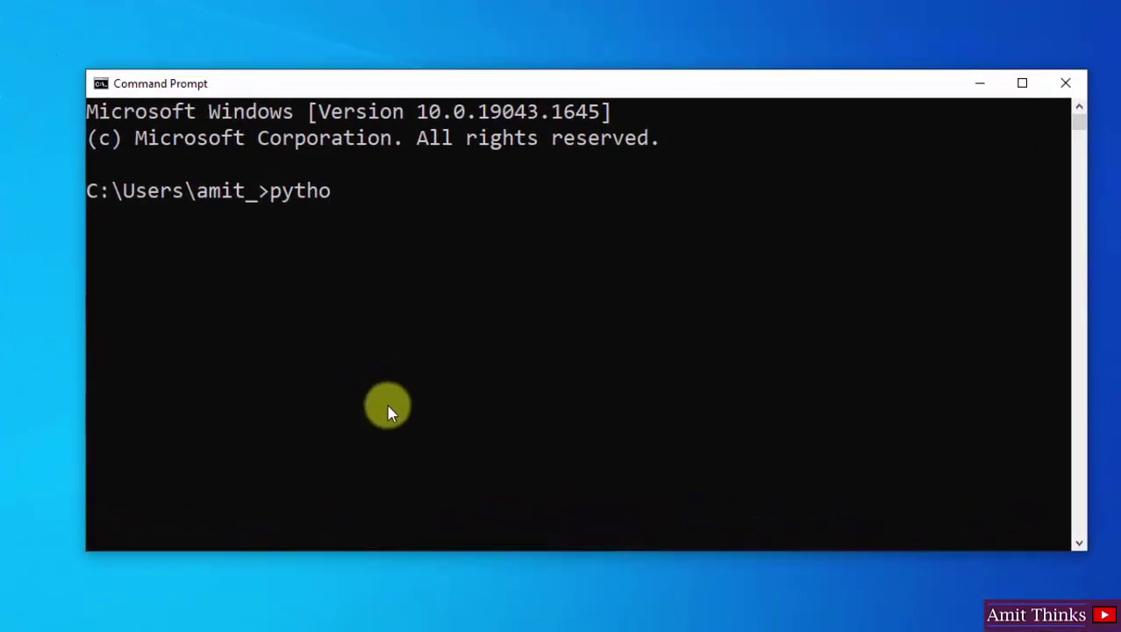
{"action": "type", "text": "n --version"}
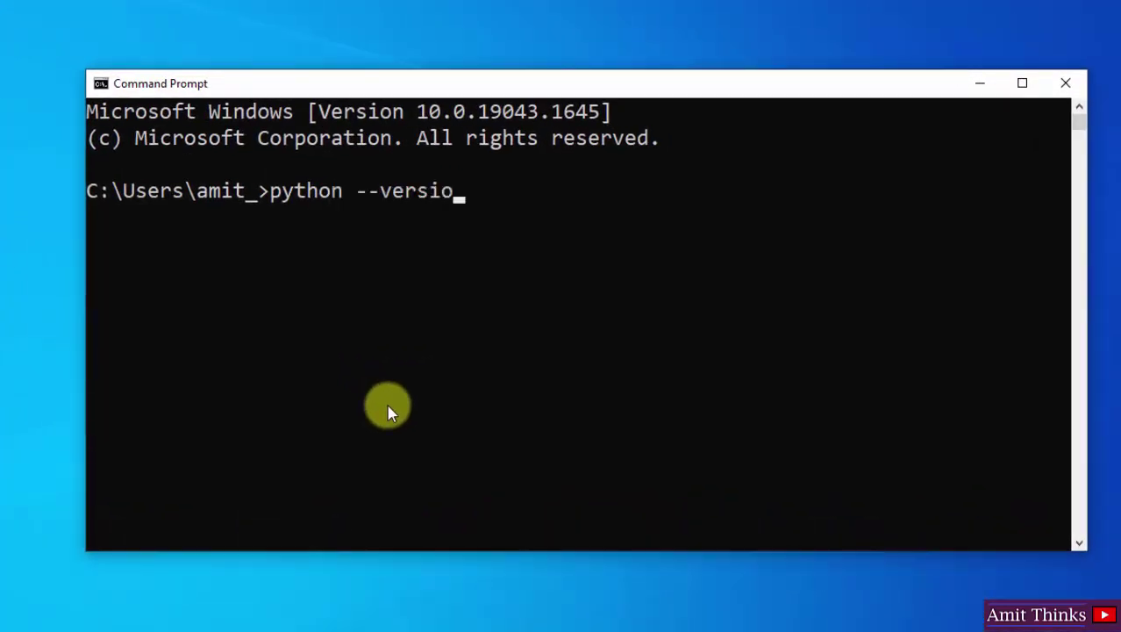
{"action": "key", "text": "Return"}
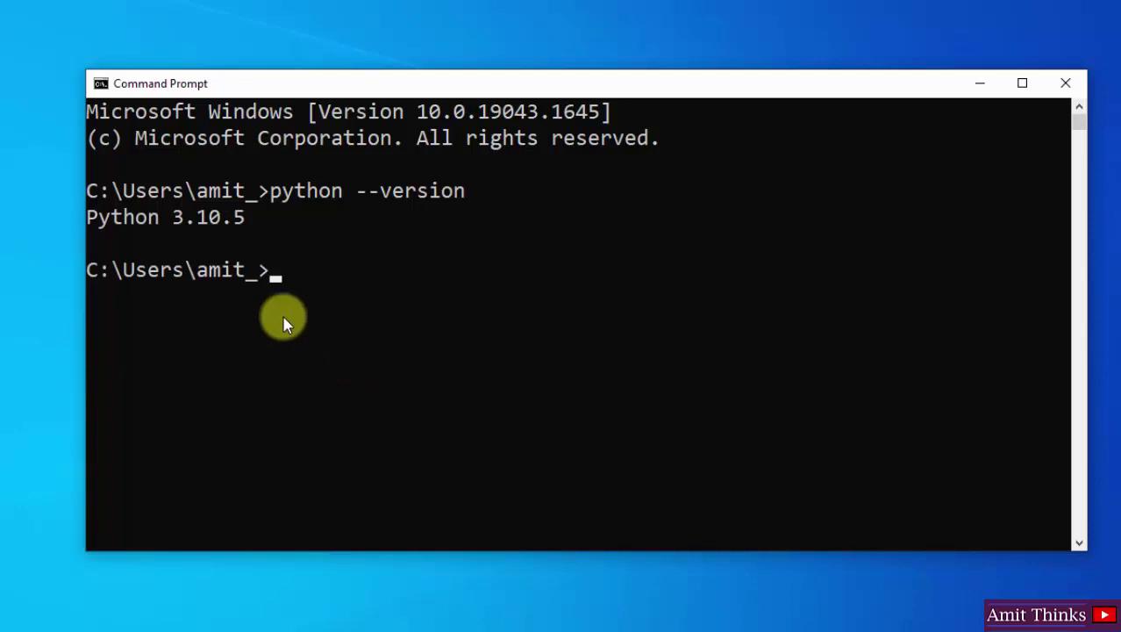
{"action": "type", "text": "pip --version"}
{"action": "key", "text": "Return"}
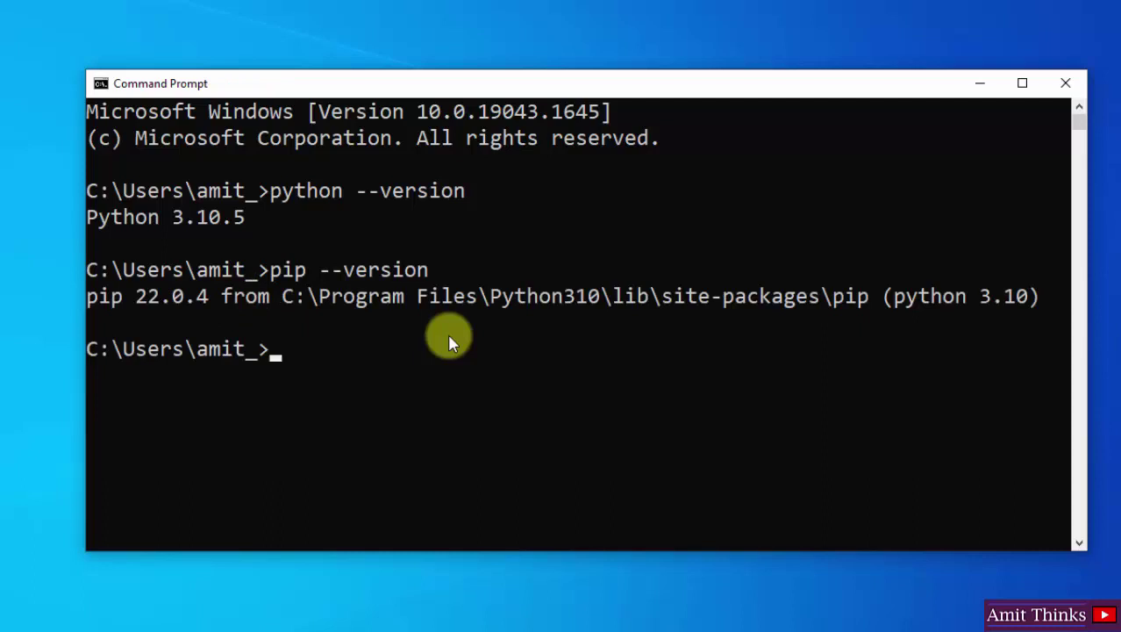
{"action": "type", "text": "py"}
{"action": "key", "text": "Return"}
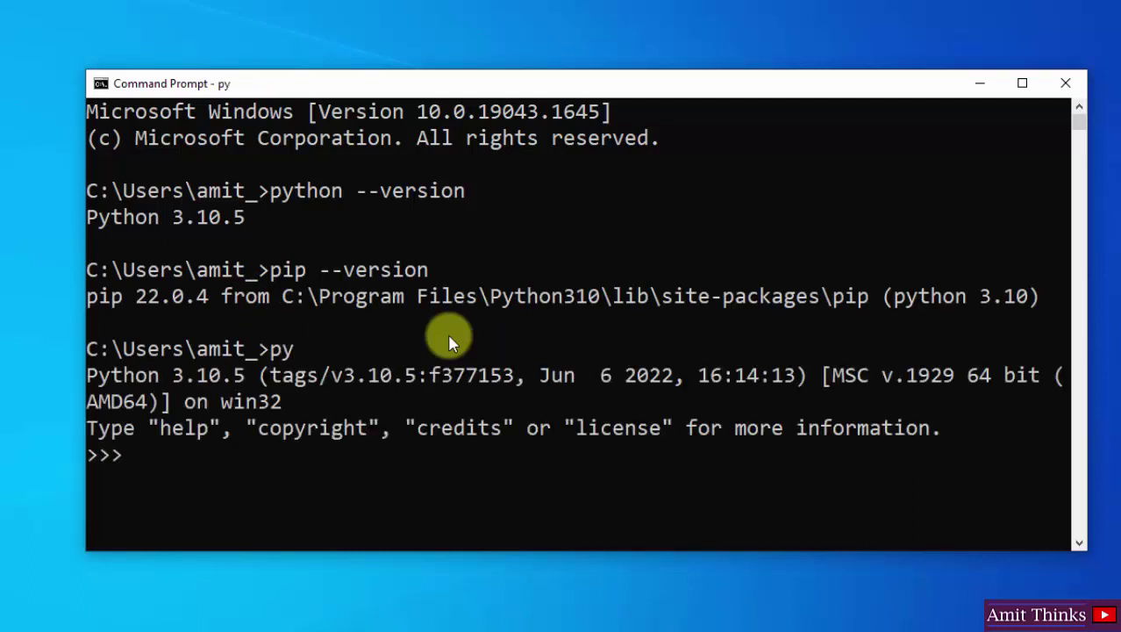
Run a print statement with a sample message at the >>> prompt, then minimize Command Prompt
{"action": "left_click", "coordinate": [1079, 542]}
{"action": "left_click", "coordinate": [1080, 542]}
{"action": "left_click", "coordinate": [1079, 542]}
{"action": "left_click", "coordinate": [1079, 542]}
{"action": "type", "text": "print("}
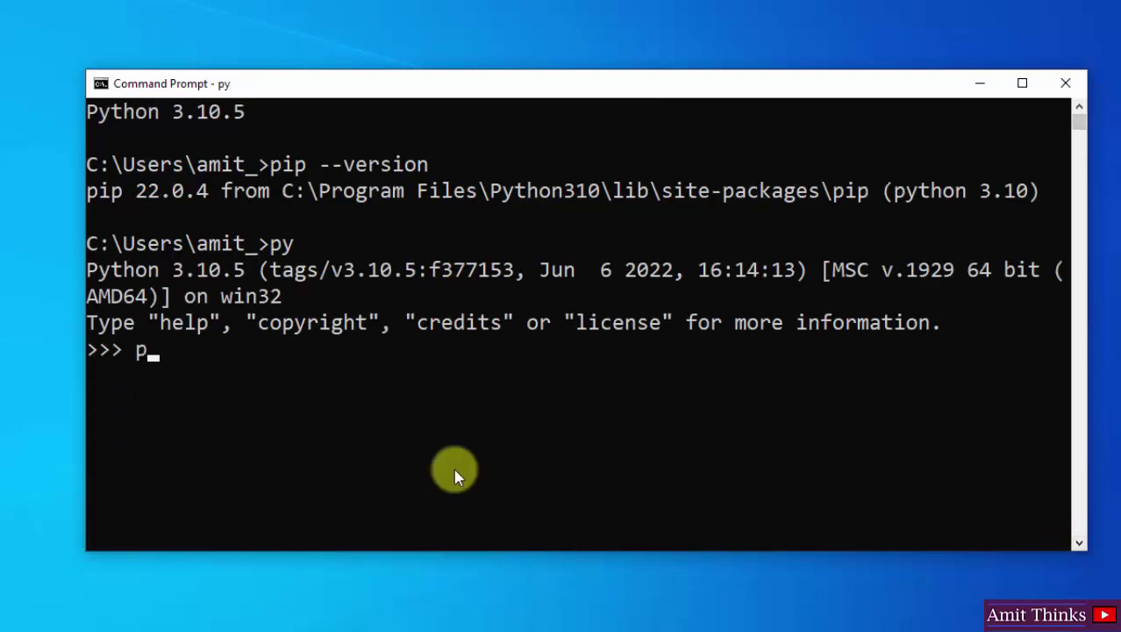
{"action": "type", "text": "\"Ami"}
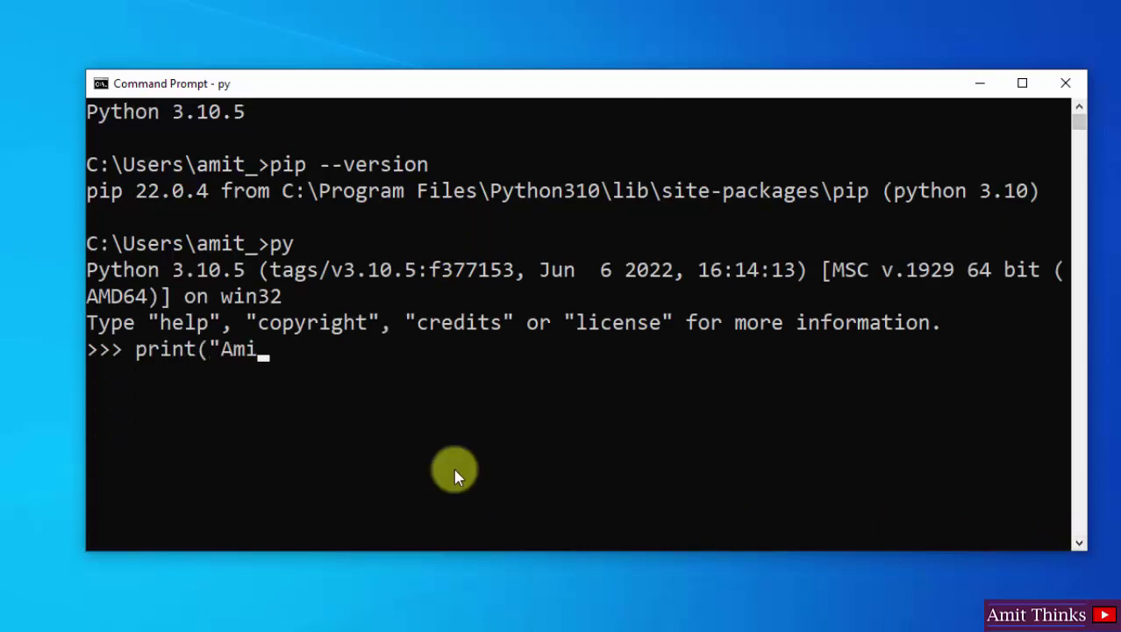
{"action": "type", "text": "t...\")"}
{"action": "key", "text": "Return"}
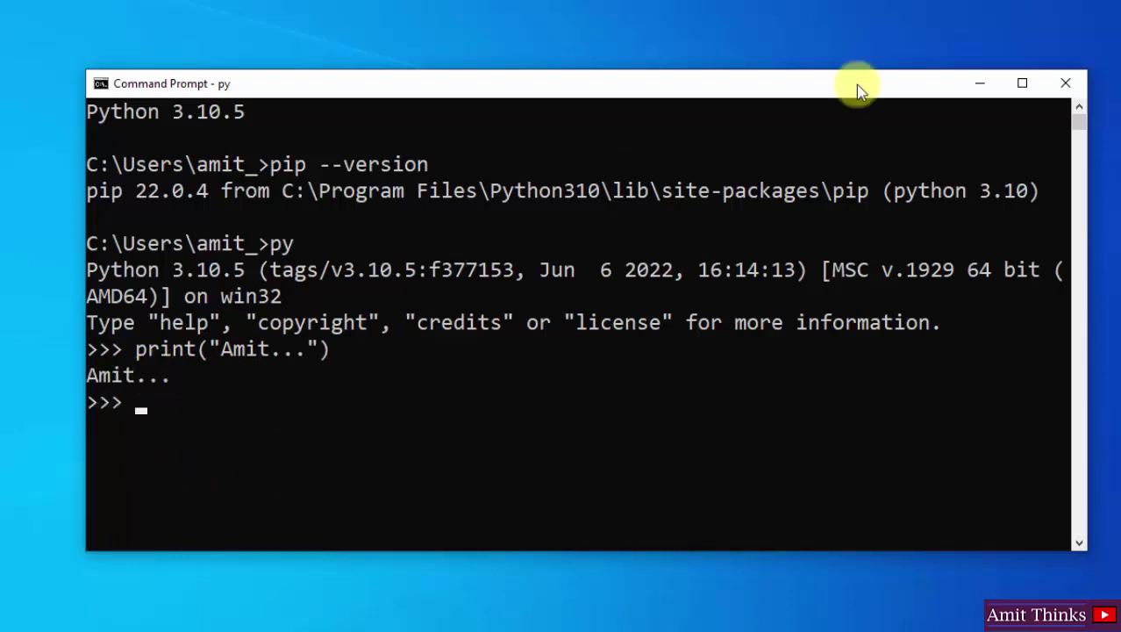
{"action": "left_click", "coordinate": [985, 86]}
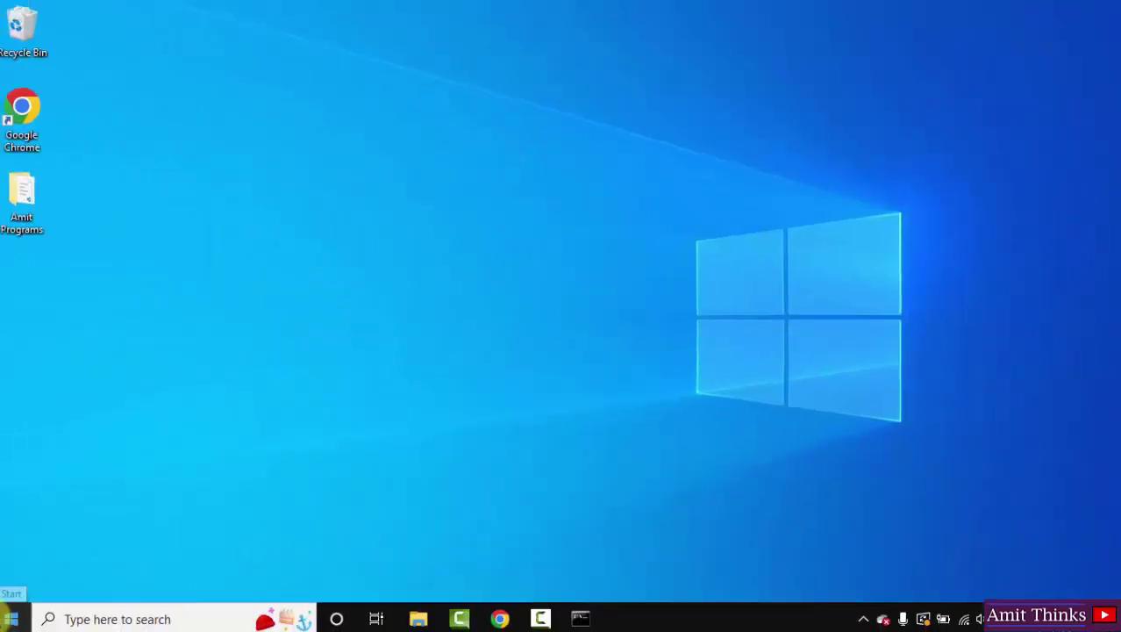
Launch IDLE from Start search and run a print statement showing a sample message
{"action": "left_click", "coordinate": [4, 619]}
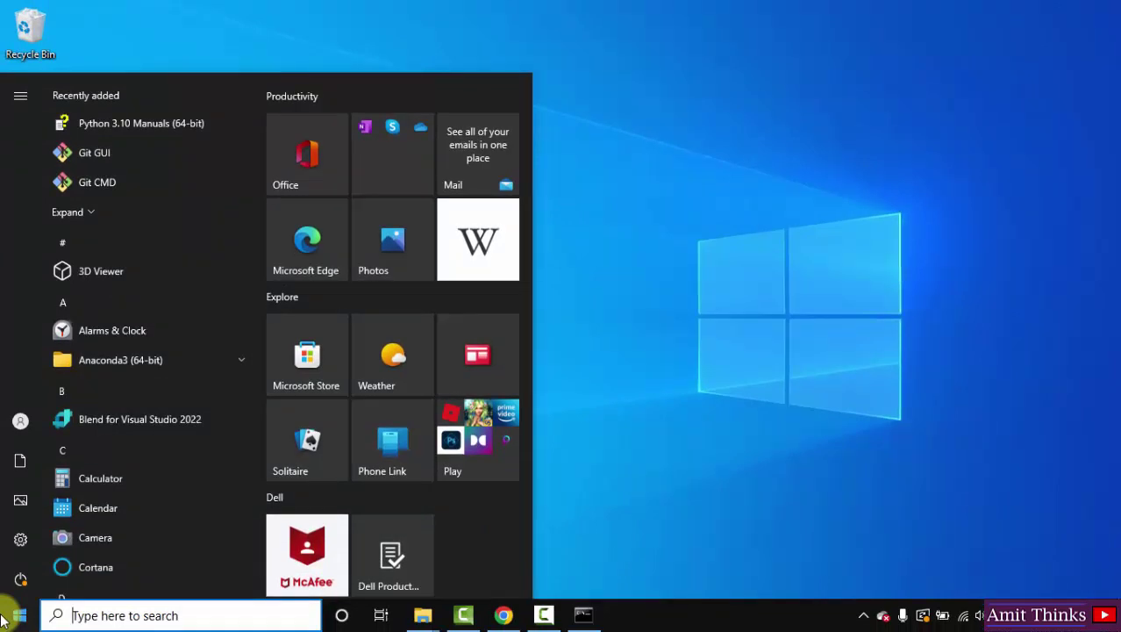
{"action": "type", "text": "idle"}
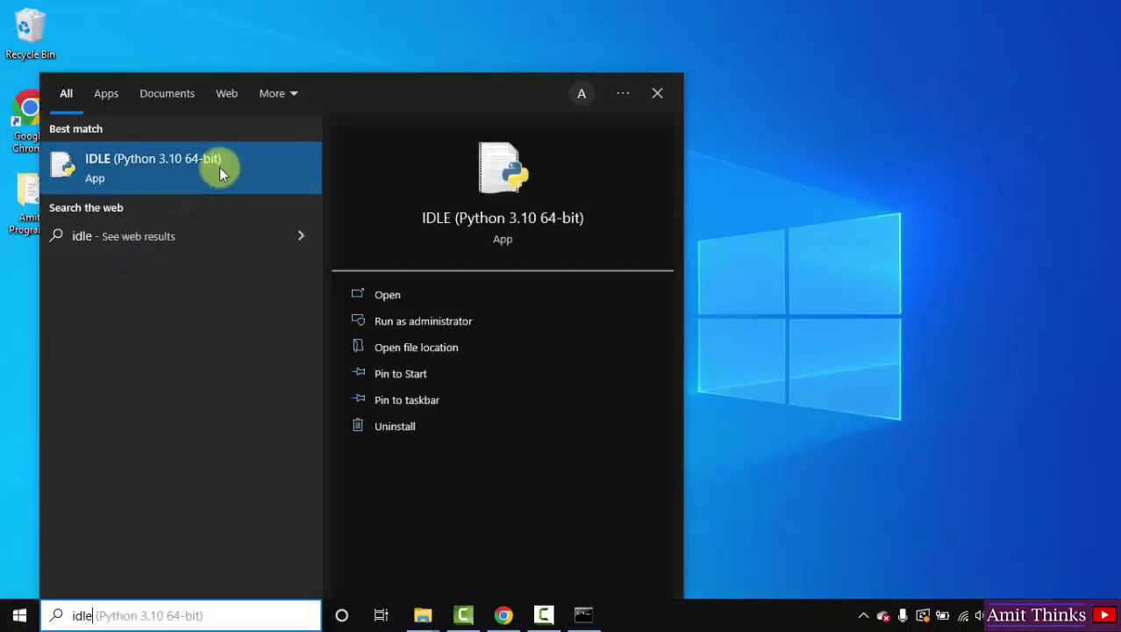
{"action": "left_click", "coordinate": [490, 295]}
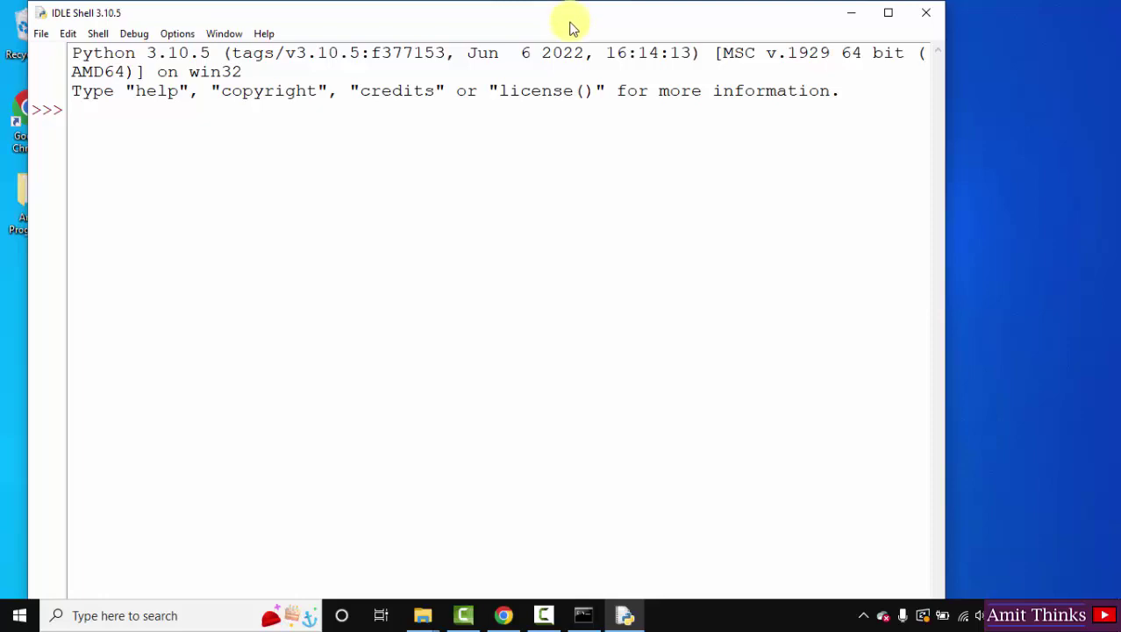
{"action": "left_click_drag", "start_coordinate": [570, 21], "coordinate": [721, 79]}
{"action": "type", "text": "print(\""}
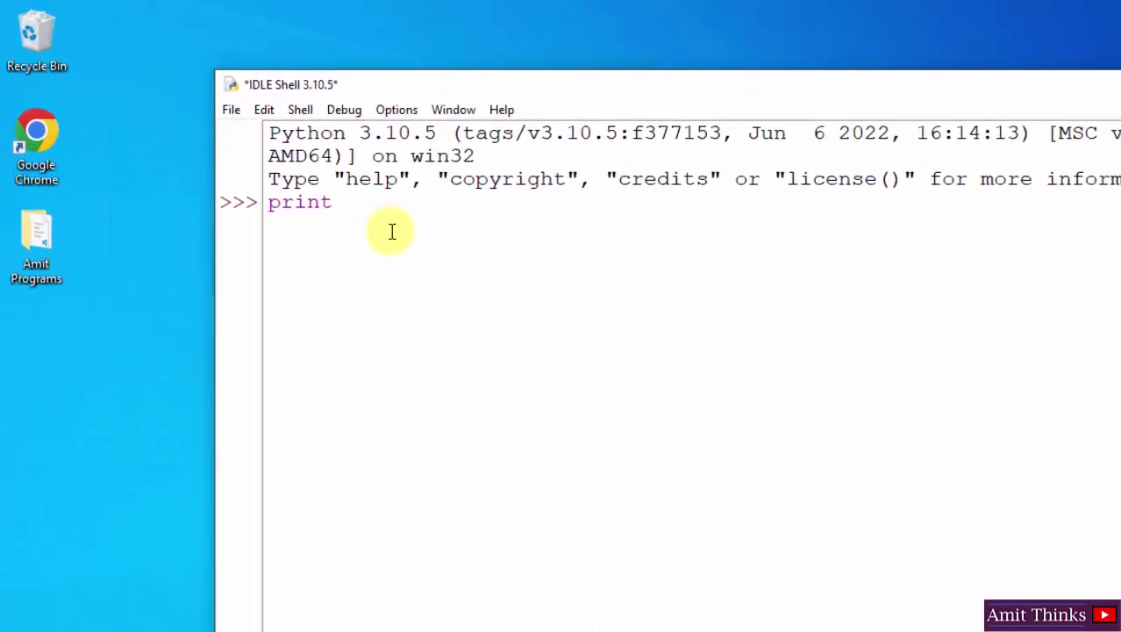
{"action": "type", "text": "Amit."}
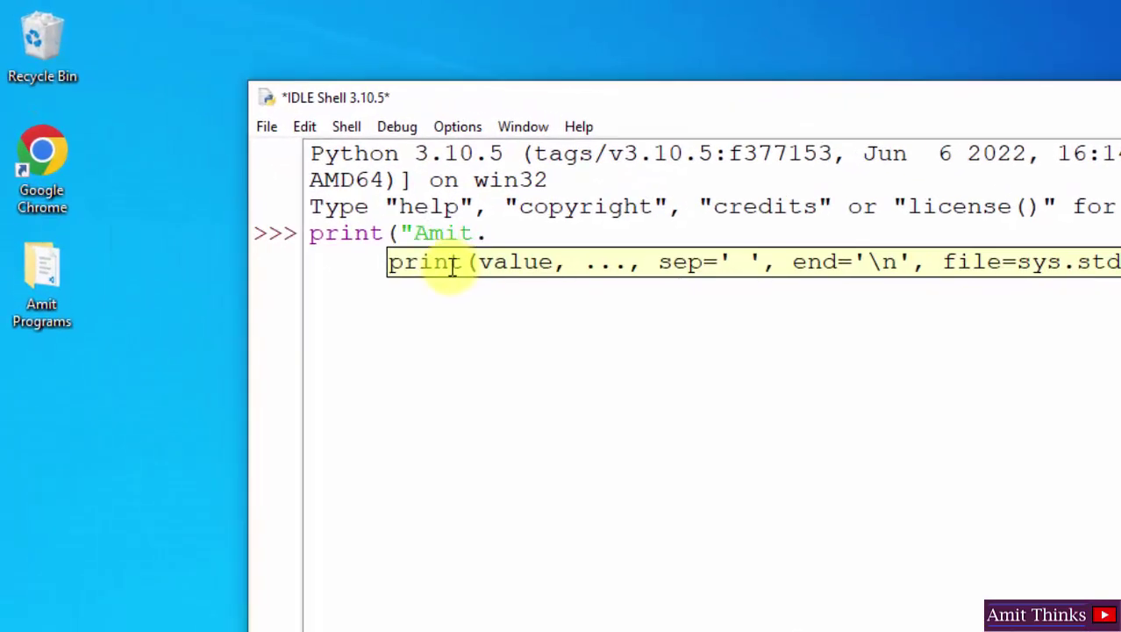
{"action": "type", "text": ".........Thinks\")"}
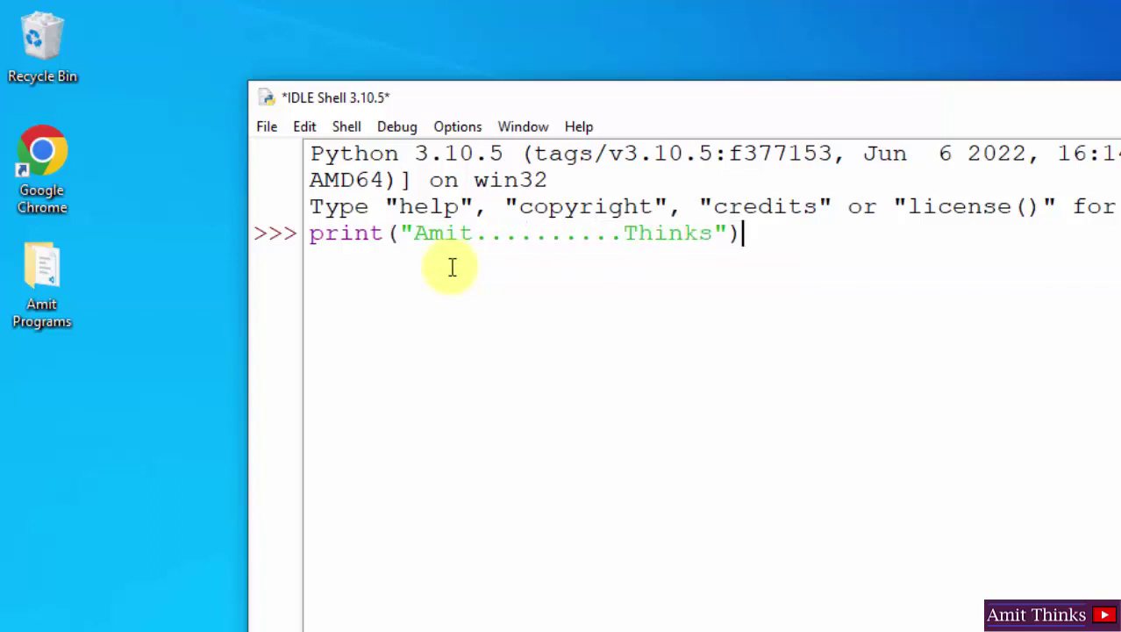
{"action": "key", "text": "Return"}
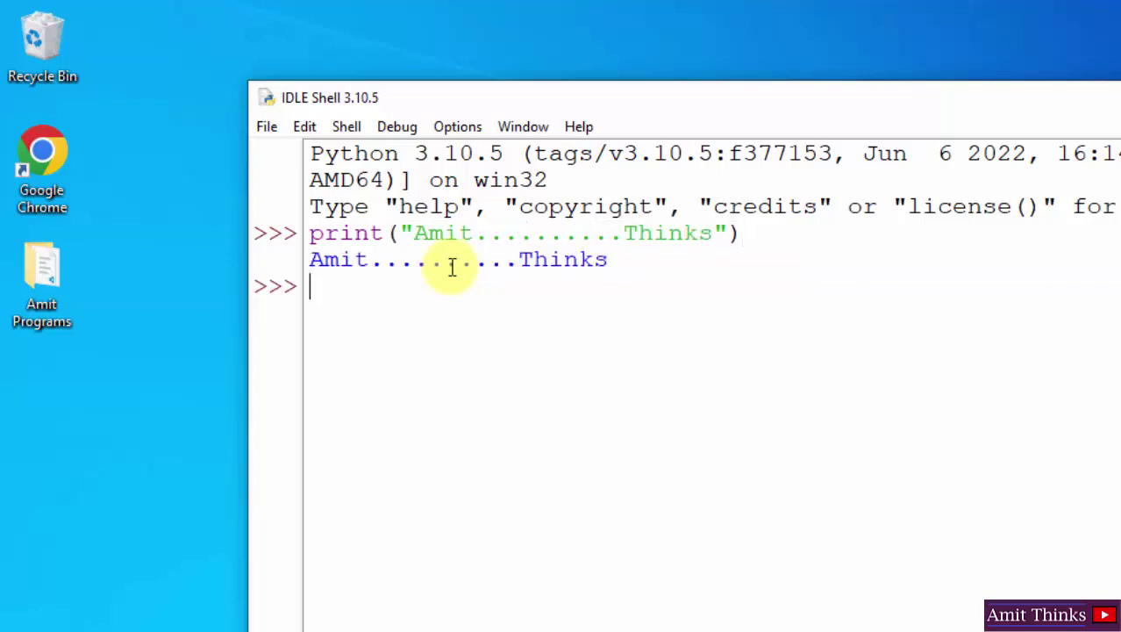
Save the shell with File > Save As as 'Demo' on the Desktop
{"action": "left_click", "coordinate": [274, 123]}
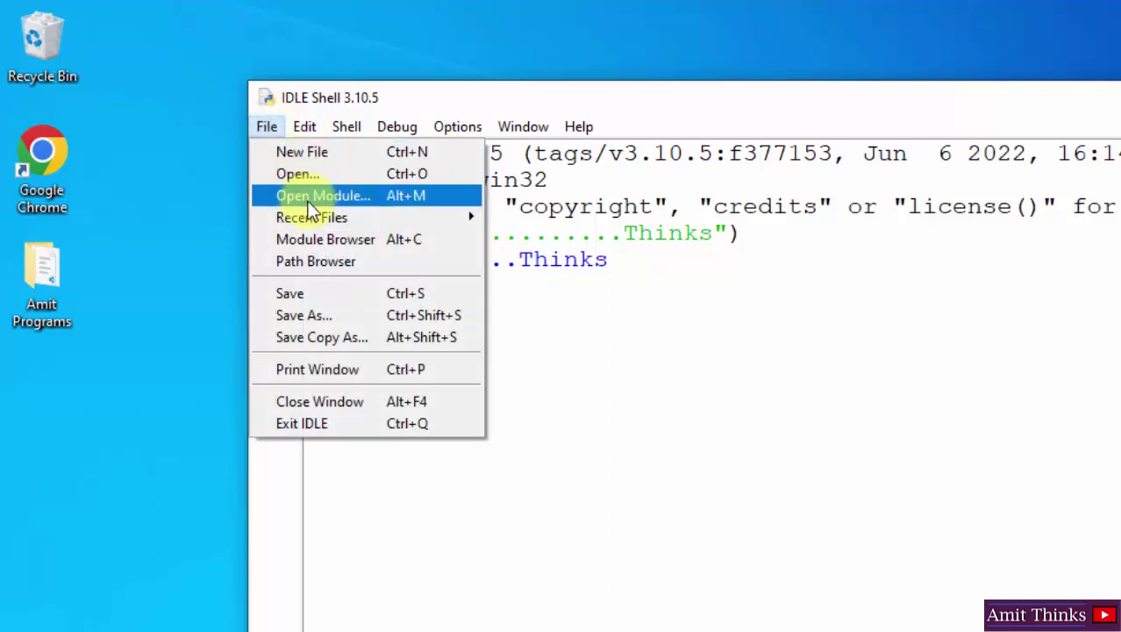
{"action": "left_click", "coordinate": [386, 314]}
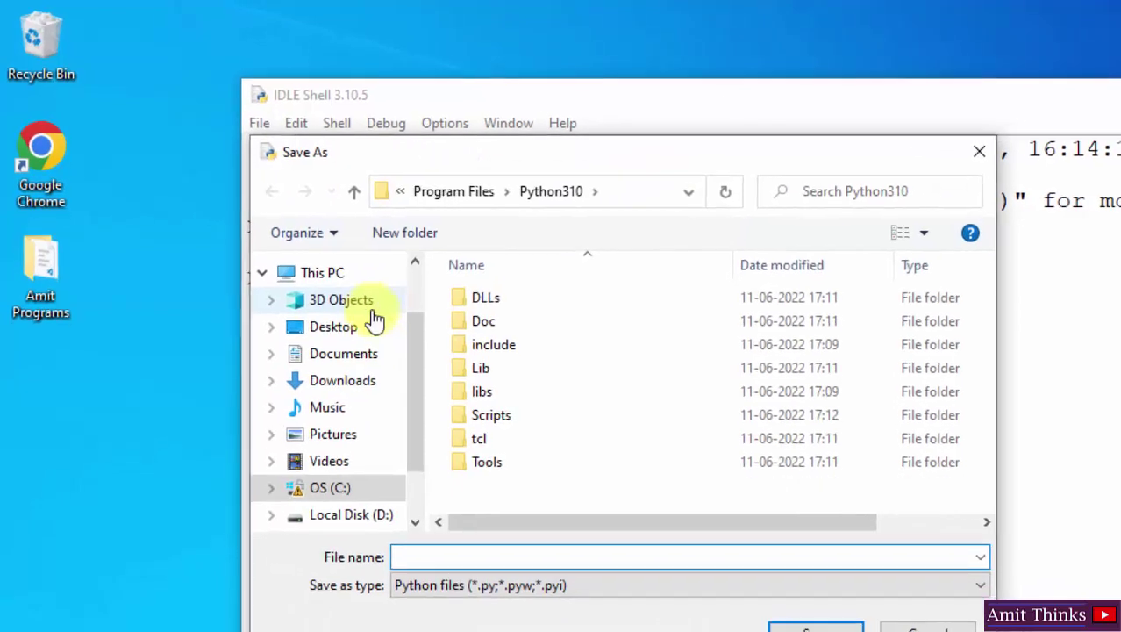
{"action": "left_click", "coordinate": [369, 327]}
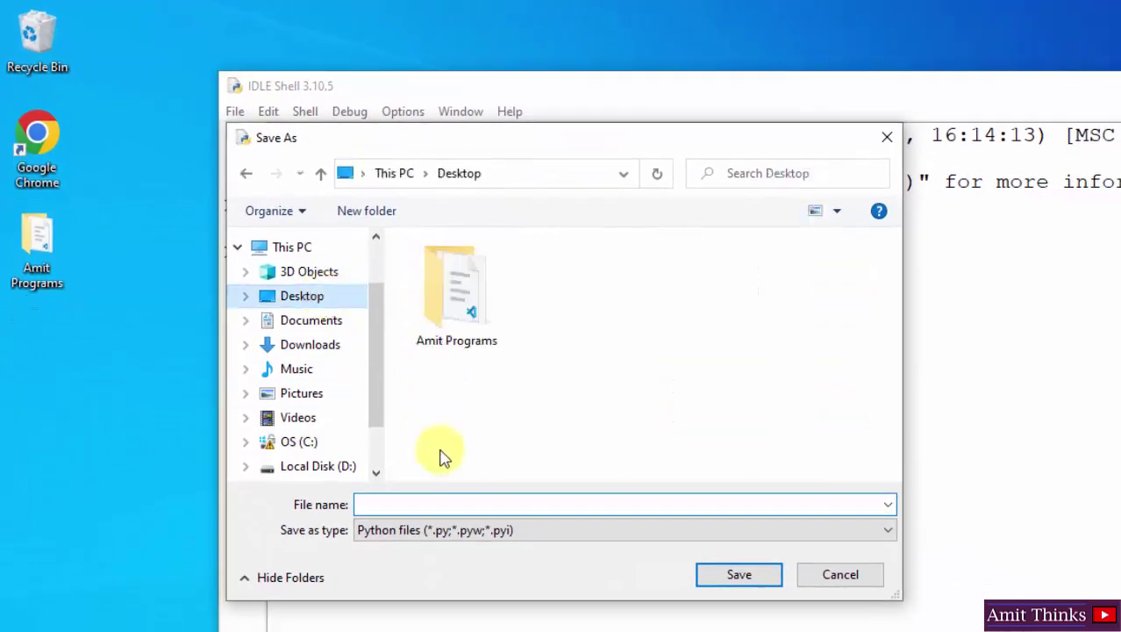
{"action": "left_click", "coordinate": [454, 501]}
{"action": "type", "text": "Demo"}
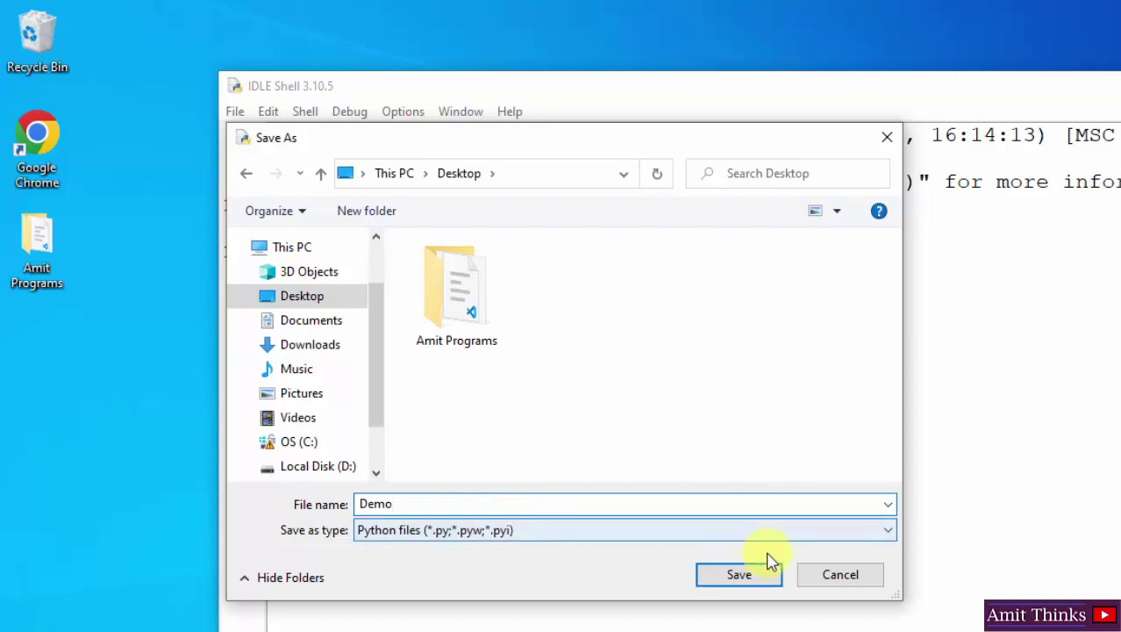
{"action": "left_click", "coordinate": [757, 579]}
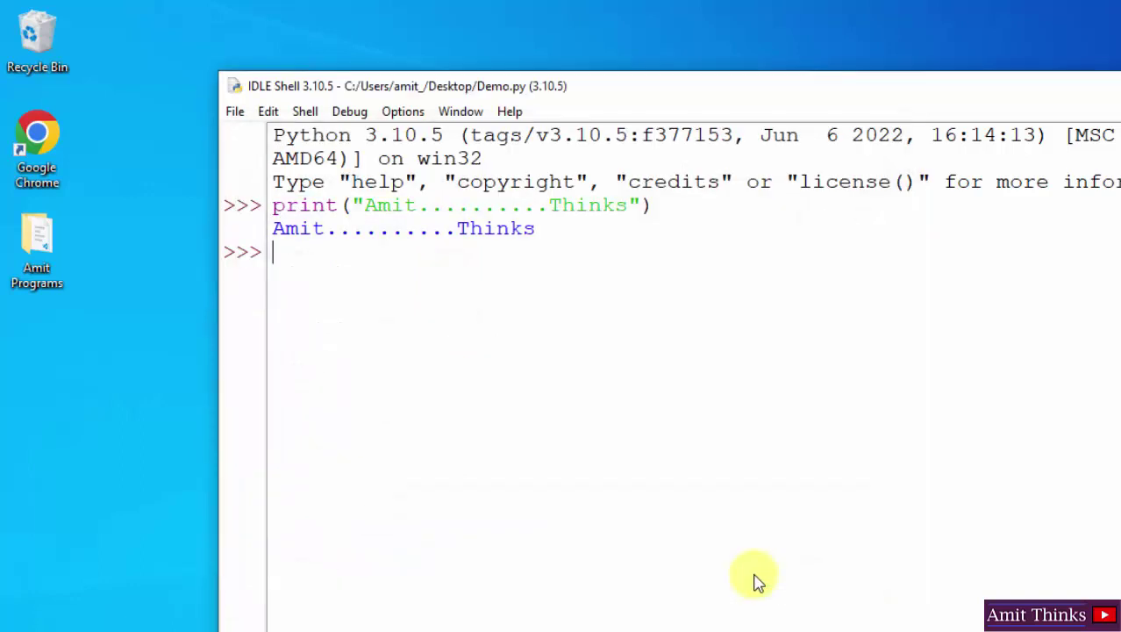
Confirm the Demo.py icon on the desktop and close the File menu unused
{"action": "left_click", "coordinate": [28, 328]}
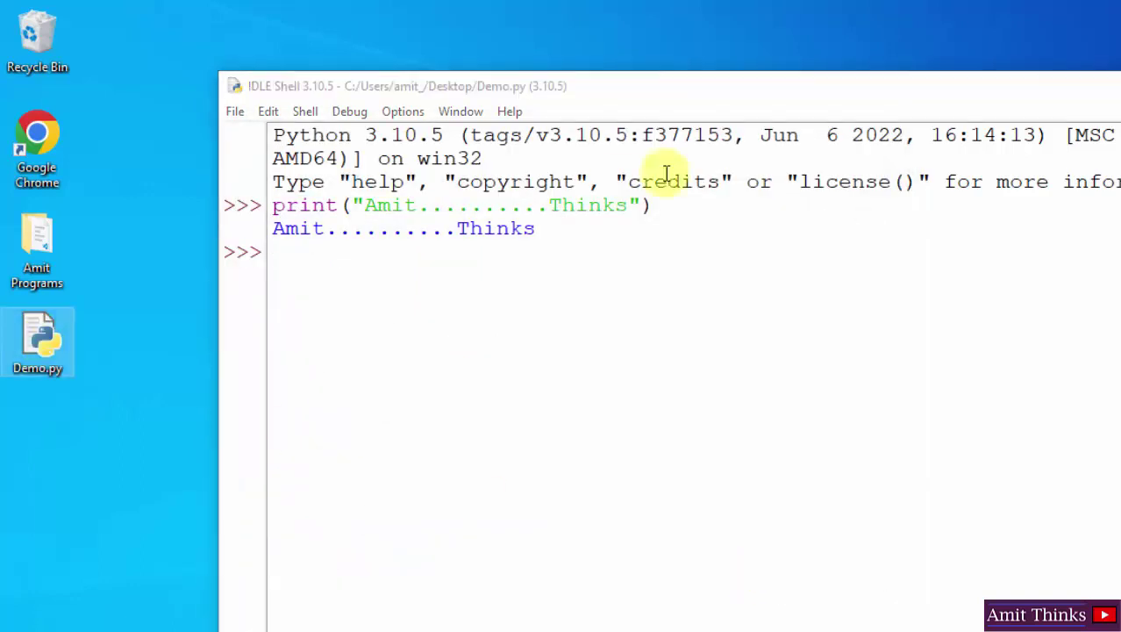
{"action": "left_click", "coordinate": [238, 114]}
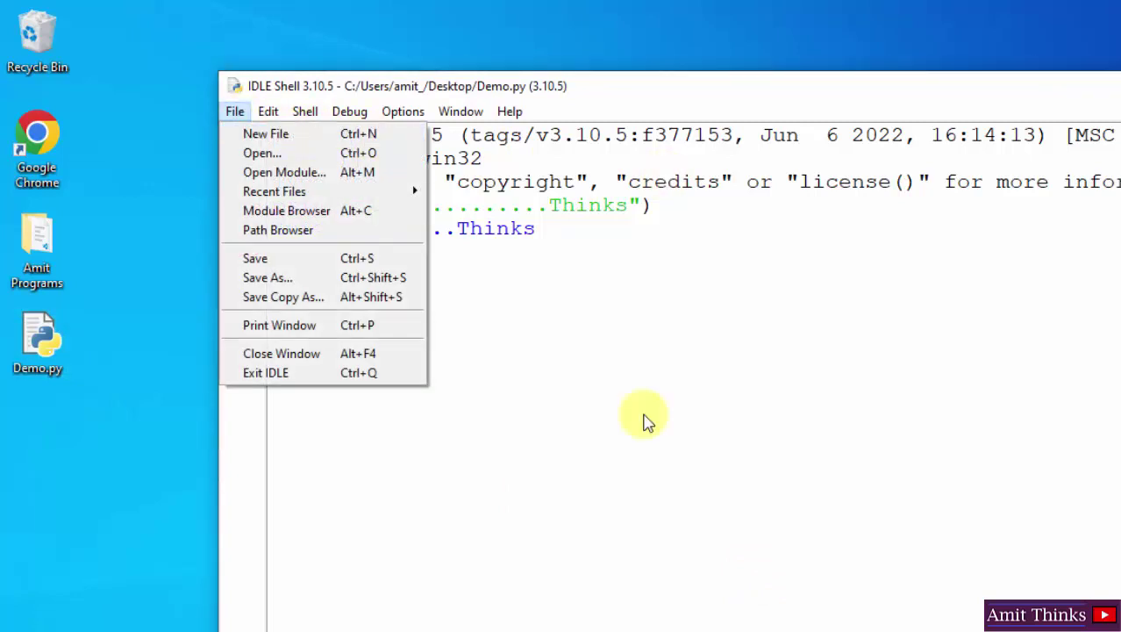
{"action": "left_click", "coordinate": [706, 475]}
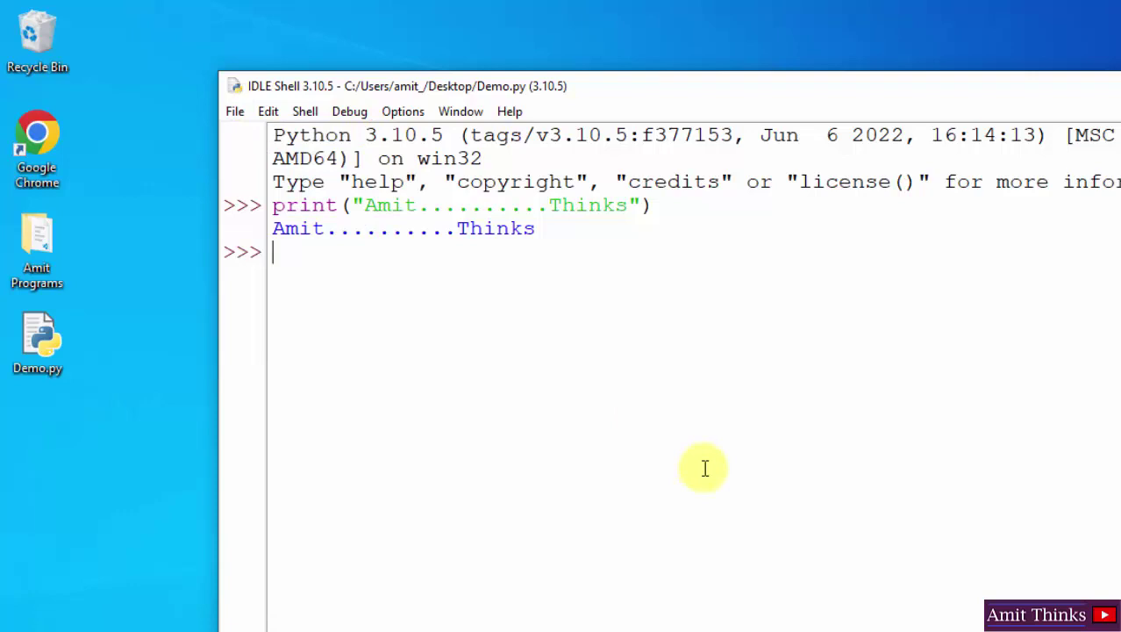